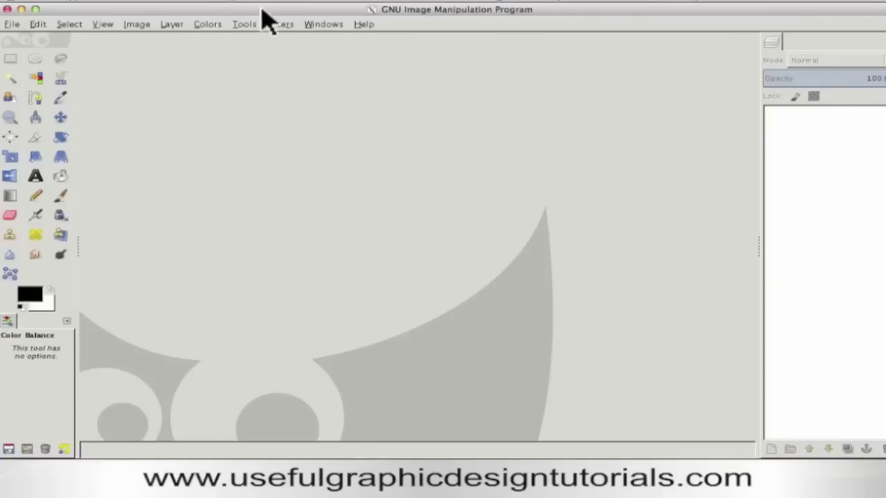
# Switch single-window mode off and back on.
pyautogui.click(322, 25)
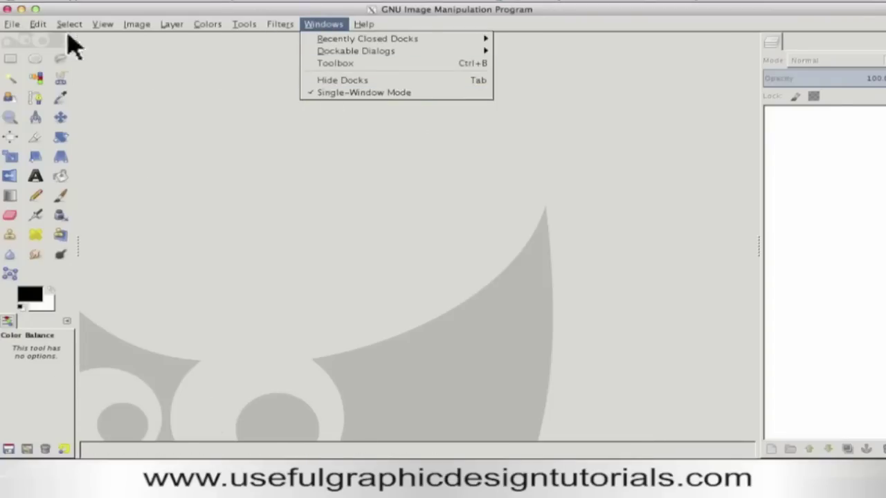
pyautogui.moveTo(364, 24)
pyautogui.moveTo(334, 28)
pyautogui.click(315, 93)
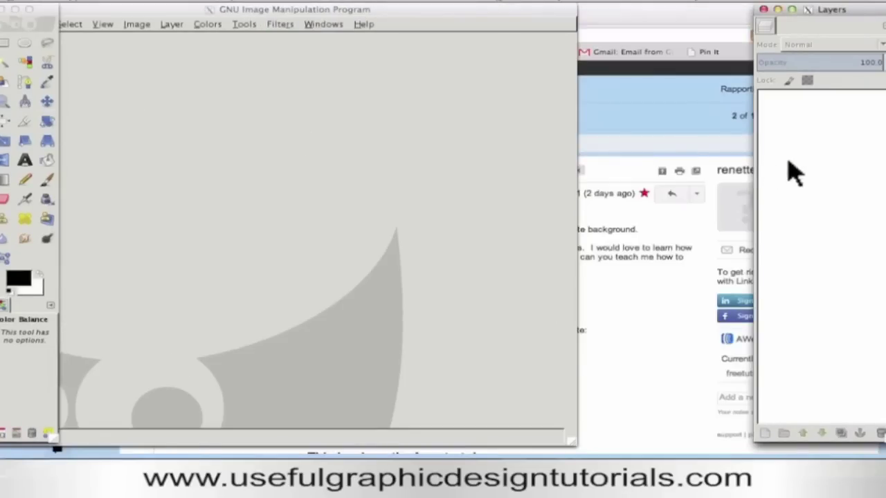
pyautogui.click(336, 29)
pyautogui.click(336, 29)
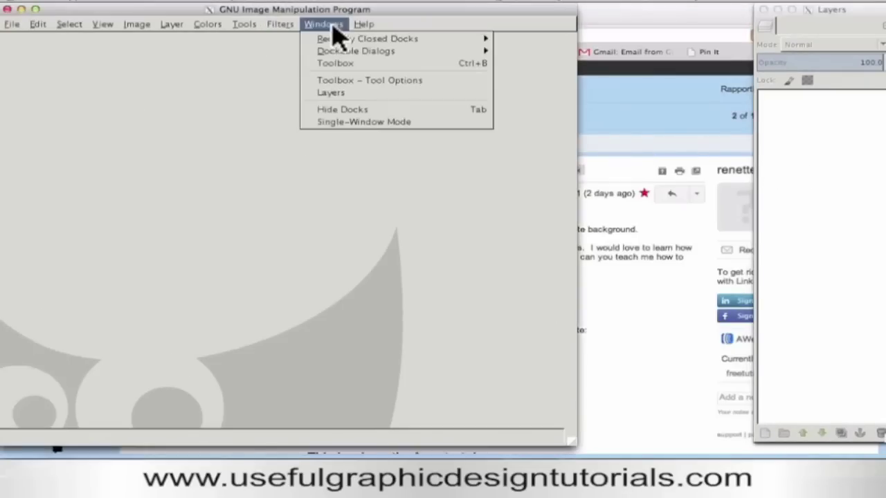
pyautogui.click(336, 113)
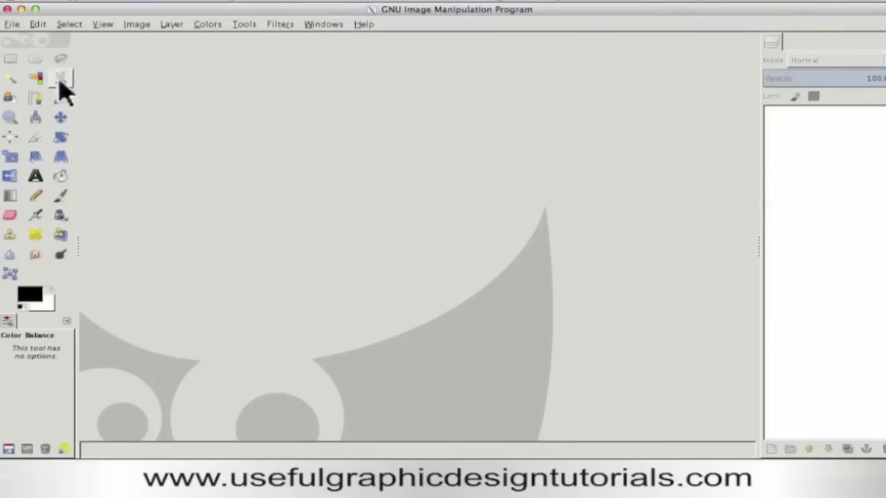
# Create a new blank image 600 pixels wide and 800 pixels high.
pyautogui.click(11, 24)
pyautogui.moveTo(36, 25)
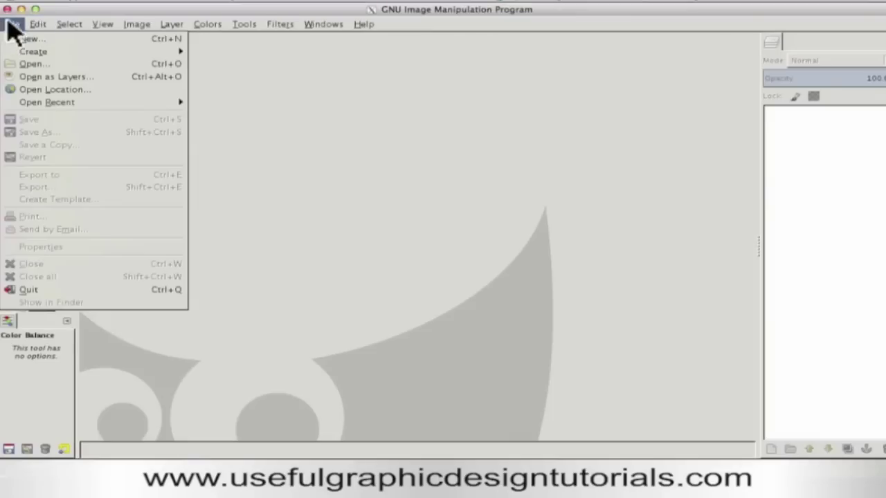
pyautogui.click(26, 39)
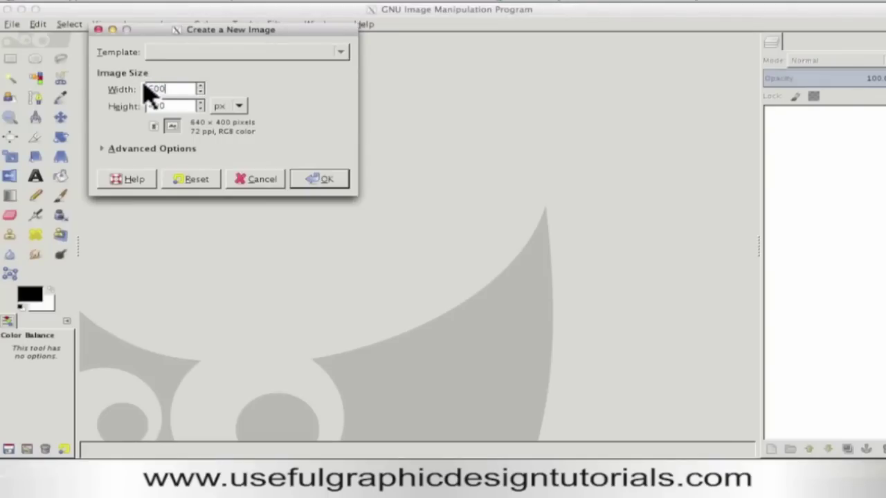
pyautogui.press('Tab')
pyautogui.click(322, 179)
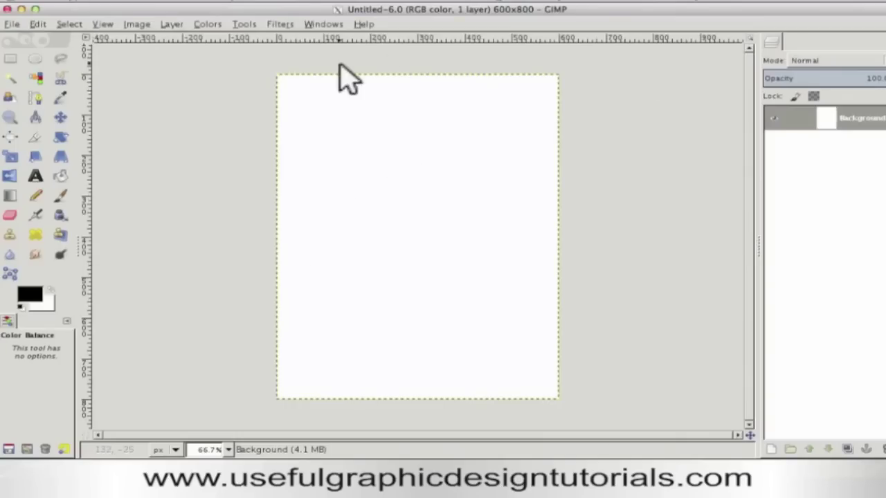
# Open scarf.png from the "model pics for blog" folder as a new layer in the image.
pyautogui.click(13, 25)
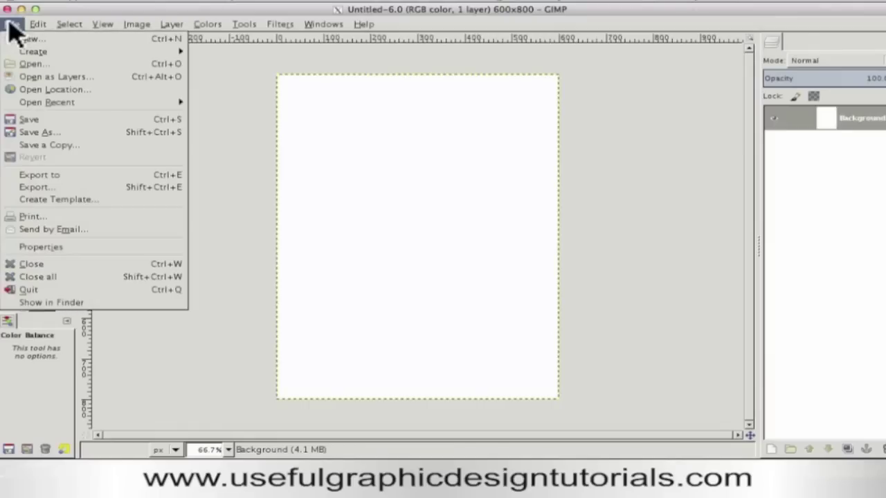
pyautogui.click(30, 79)
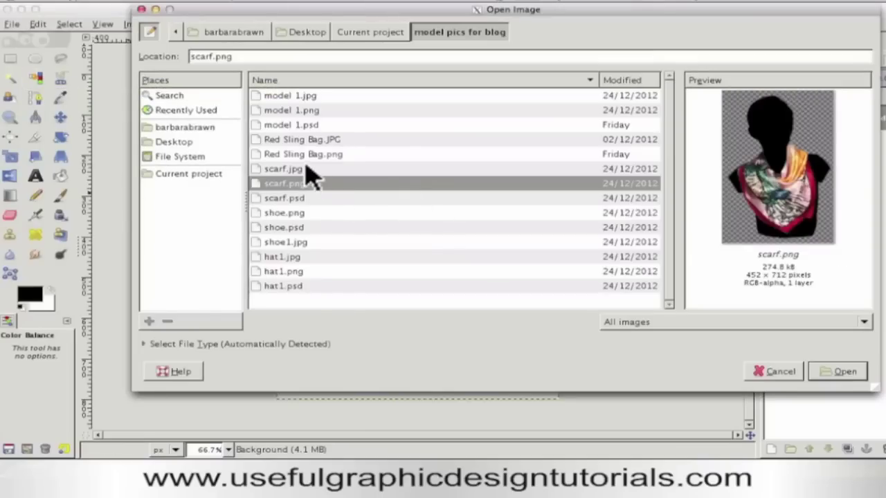
pyautogui.click(842, 377)
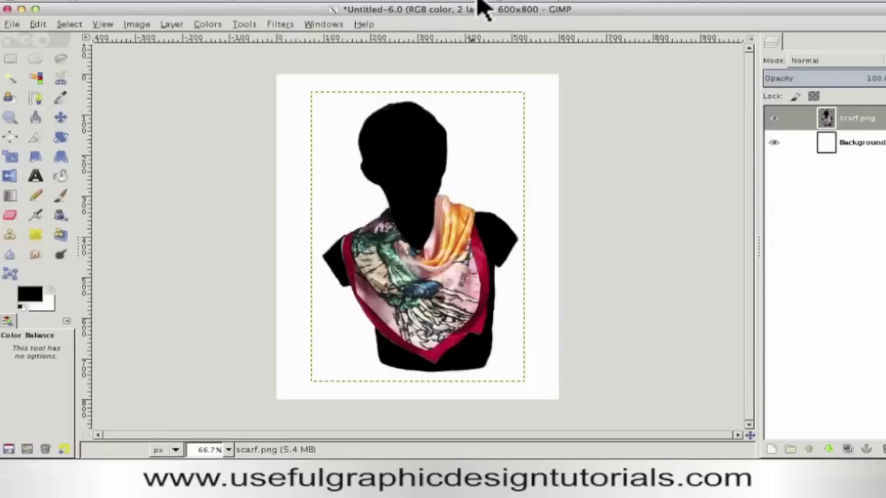
pyautogui.click(480, 7)
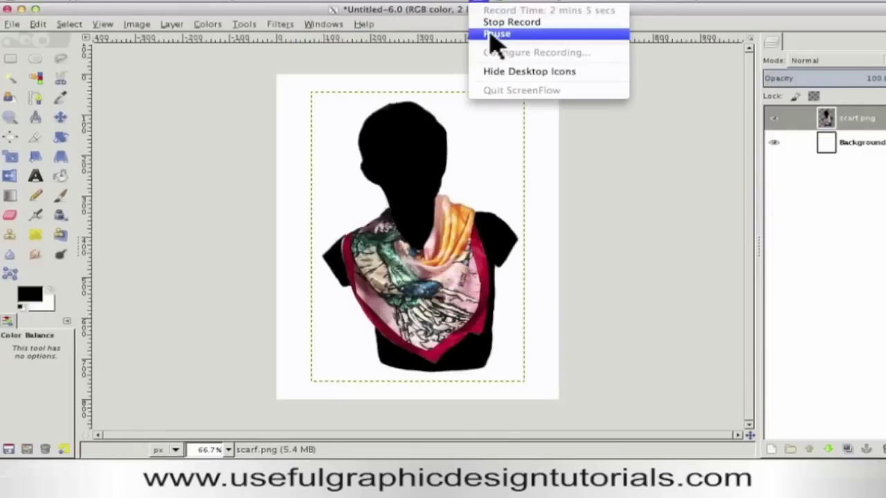
pyautogui.click(491, 34)
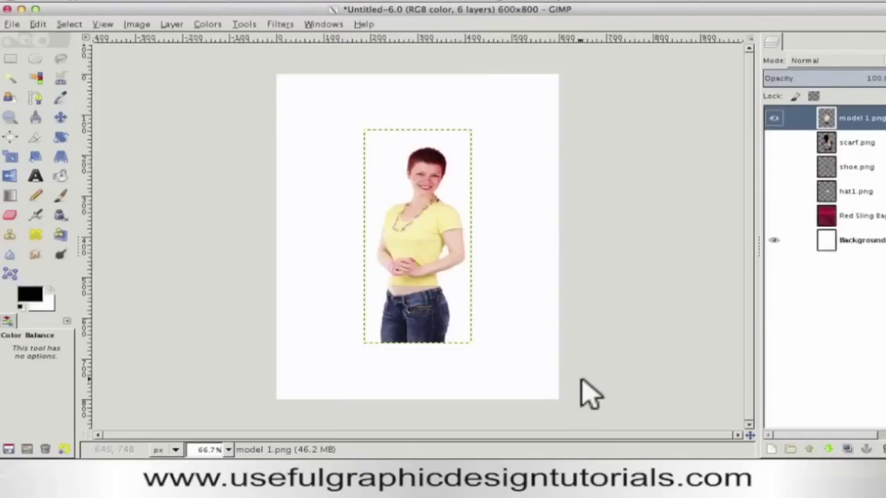
# Hide the white Background layer and move the model slightly down the canvas.
pyautogui.click(774, 240)
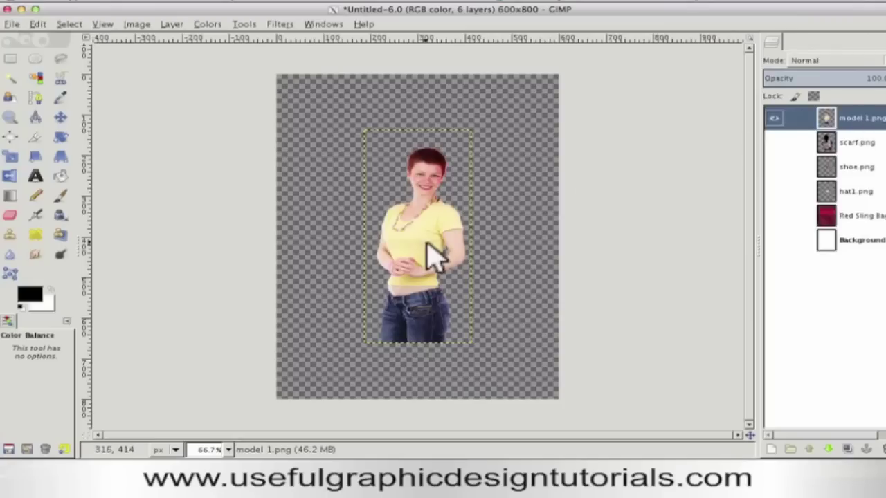
pyautogui.click(60, 118)
pyautogui.moveTo(426, 237); pyautogui.dragTo(430, 262)
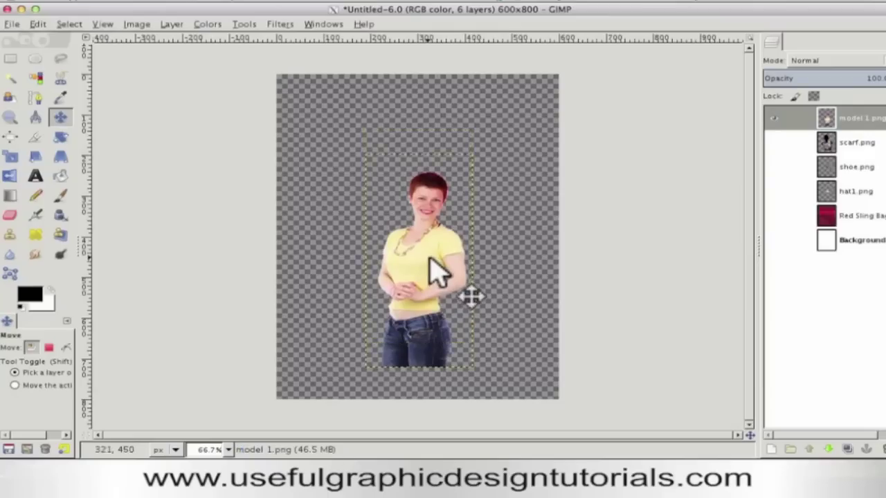
# Show the scarf, shoe, hat1 and Red Sling Bag layers, and move the model and the scarf mannequin side by side.
pyautogui.click(774, 141)
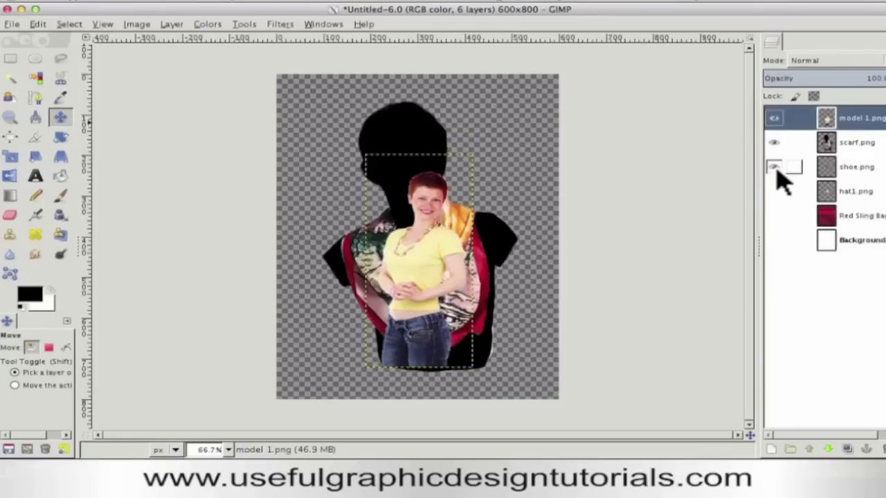
pyautogui.click(775, 169)
pyautogui.moveTo(421, 274); pyautogui.dragTo(459, 261)
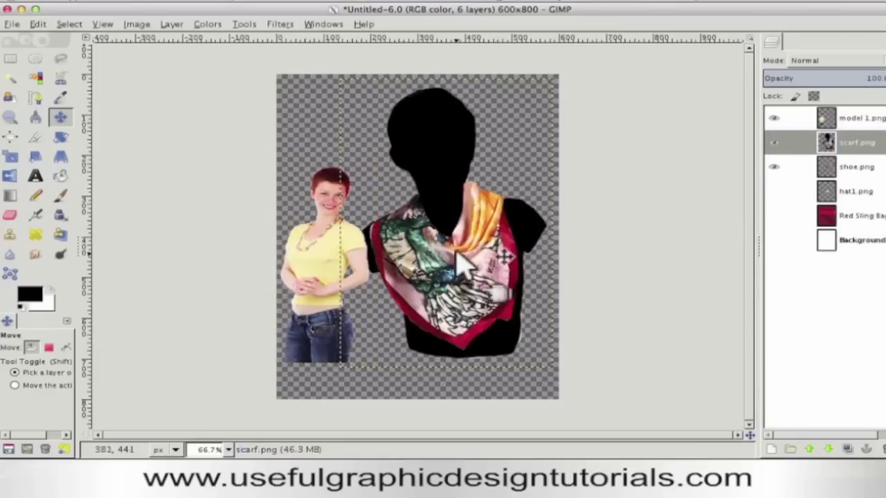
pyautogui.click(774, 191)
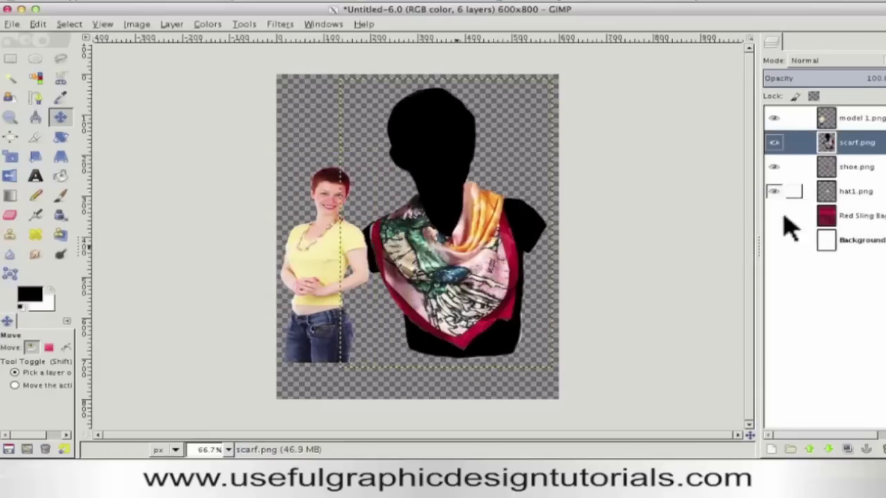
pyautogui.click(773, 215)
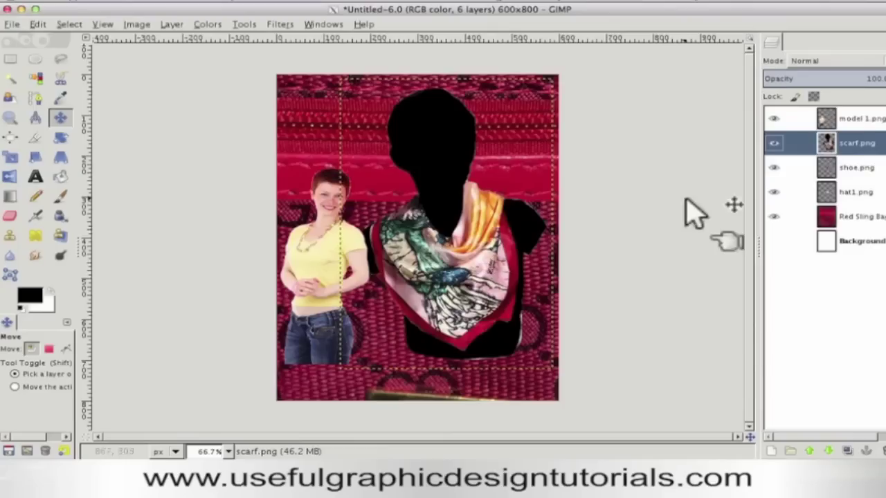
# Move the scarf mannequin up and to the right, and the oversized Red Sling Bag layer down and to the right.
pyautogui.moveTo(432, 275); pyautogui.dragTo(495, 229)
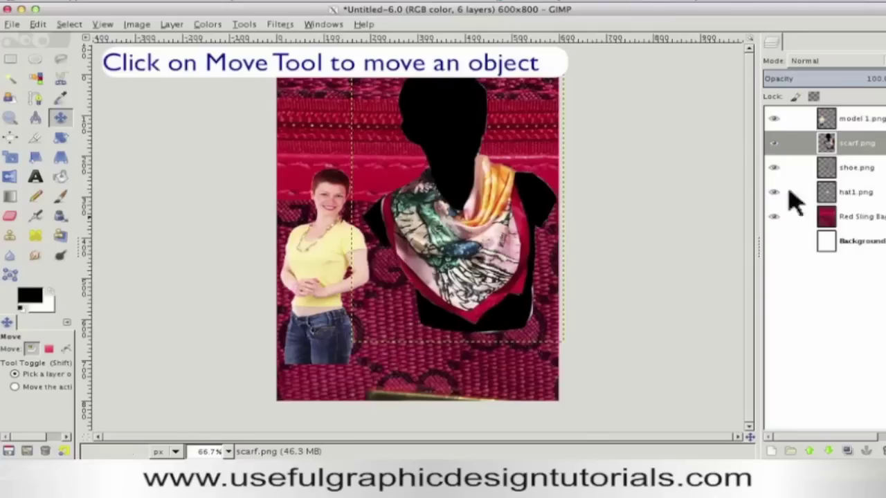
pyautogui.click(860, 220)
pyautogui.moveTo(400, 339); pyautogui.dragTo(466, 372)
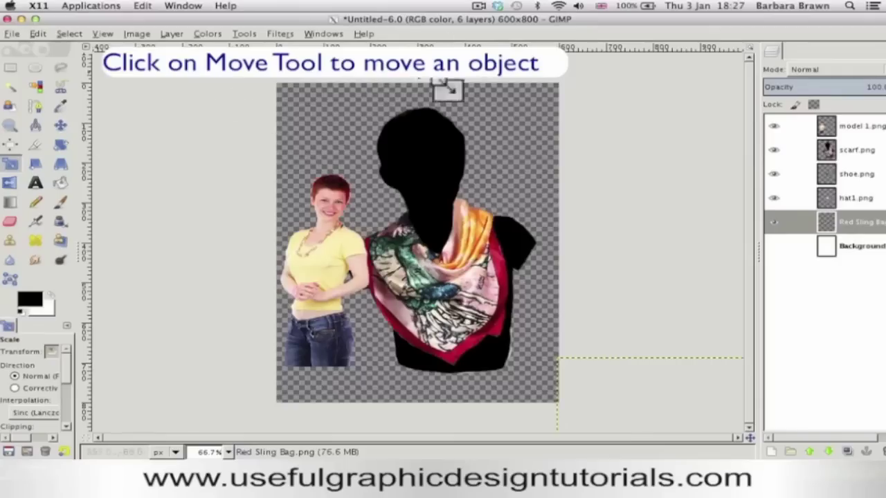
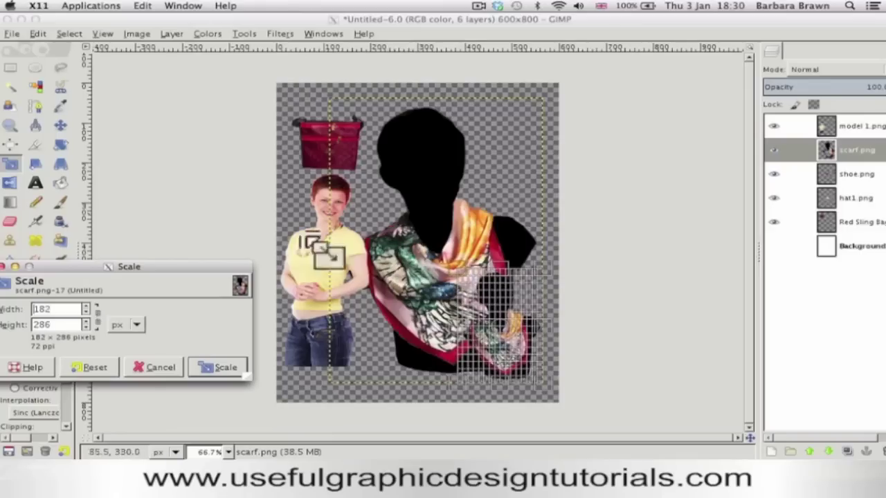
# Scale the scarf layer to 182 × 286 pixels and move it to the upper right part of the canvas.
pyautogui.click(215, 367)
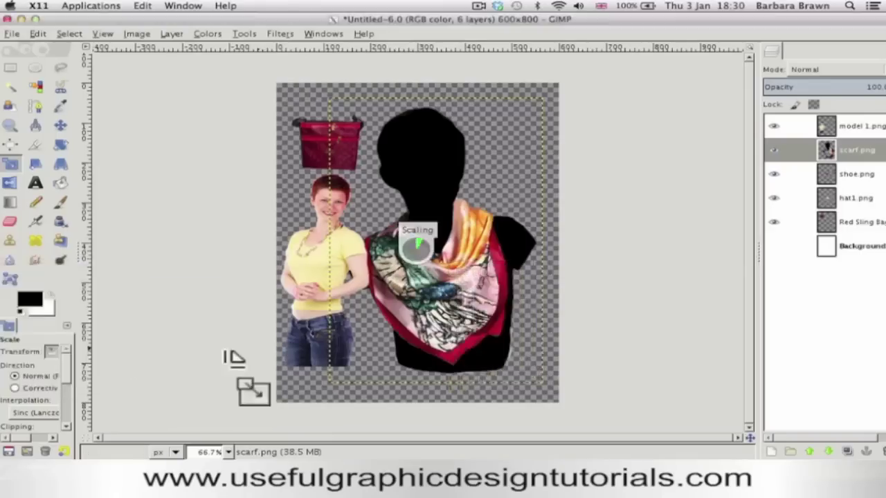
pyautogui.click(60, 126)
pyautogui.moveTo(505, 346); pyautogui.dragTo(460, 178)
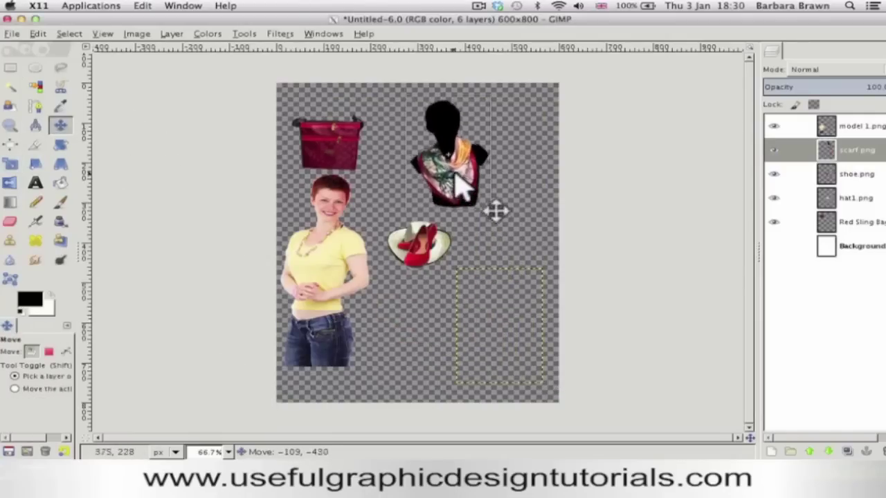
# Arrange the model at the bottom centre of the canvas with the red shoes on the left and the hat on the right.
pyautogui.moveTo(423, 262); pyautogui.dragTo(505, 306)
pyautogui.moveTo(401, 346); pyautogui.dragTo(434, 350)
pyautogui.moveTo(356, 286); pyautogui.dragTo(401, 297)
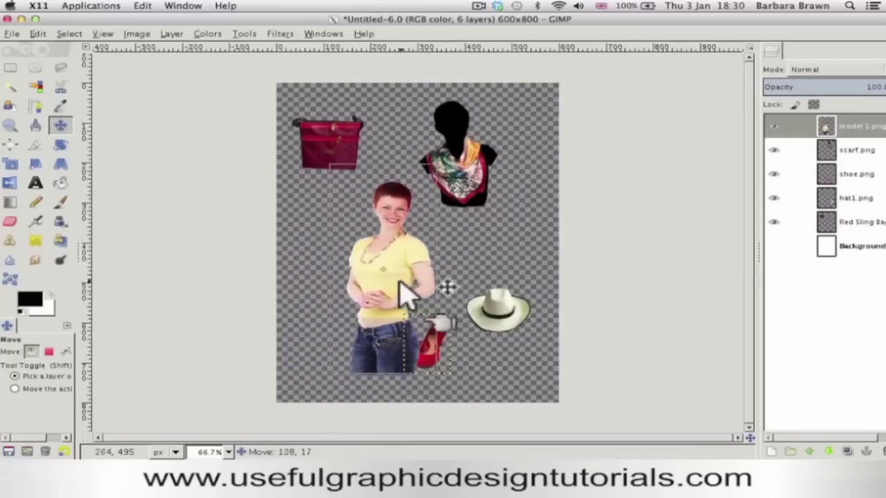
pyautogui.moveTo(428, 355); pyautogui.dragTo(365, 363)
pyautogui.moveTo(391, 265); pyautogui.dragTo(429, 306)
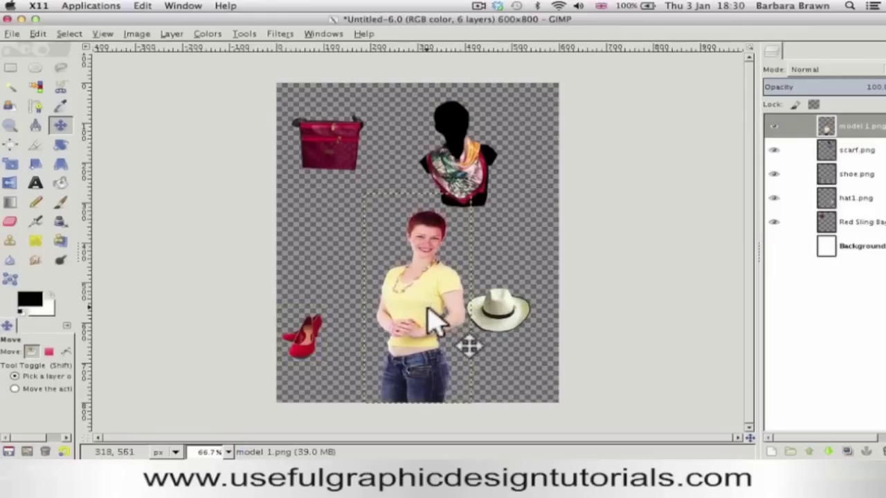
pyautogui.moveTo(508, 305); pyautogui.dragTo(530, 284)
pyautogui.moveTo(301, 339); pyautogui.dragTo(337, 317)
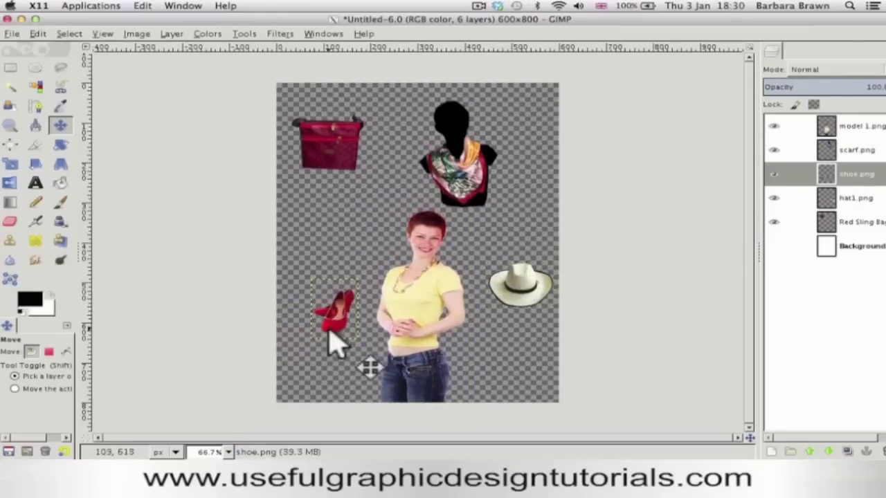
# Enlarge the shoe layer to about 159 × 239 pixels, keeping its proportions.
pyautogui.click(11, 164)
pyautogui.click(315, 297)
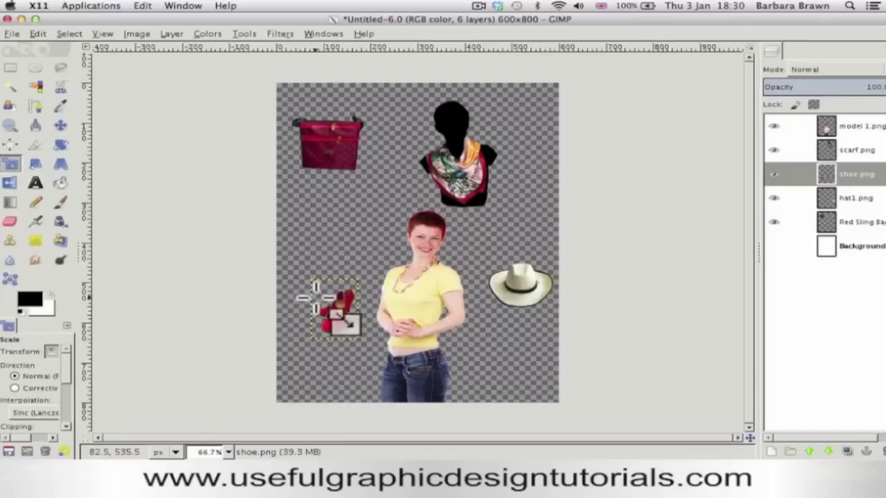
pyautogui.moveTo(315, 295); pyautogui.dragTo(293, 258)
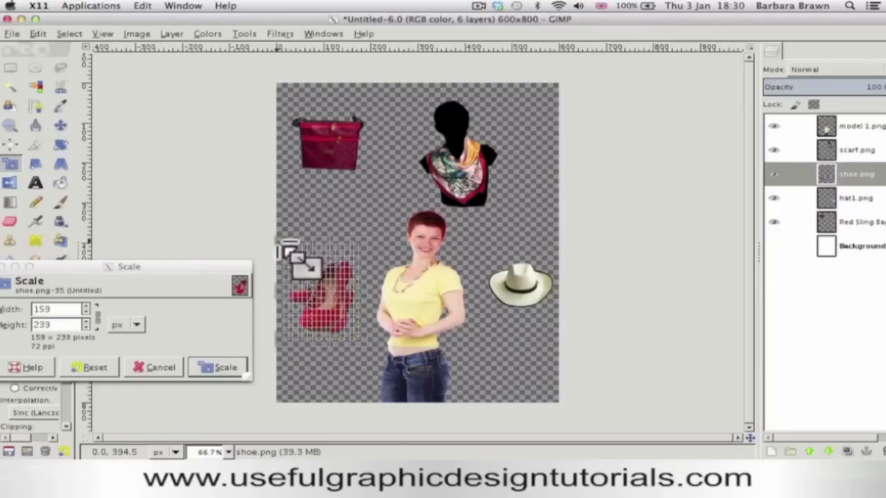
pyautogui.click(224, 373)
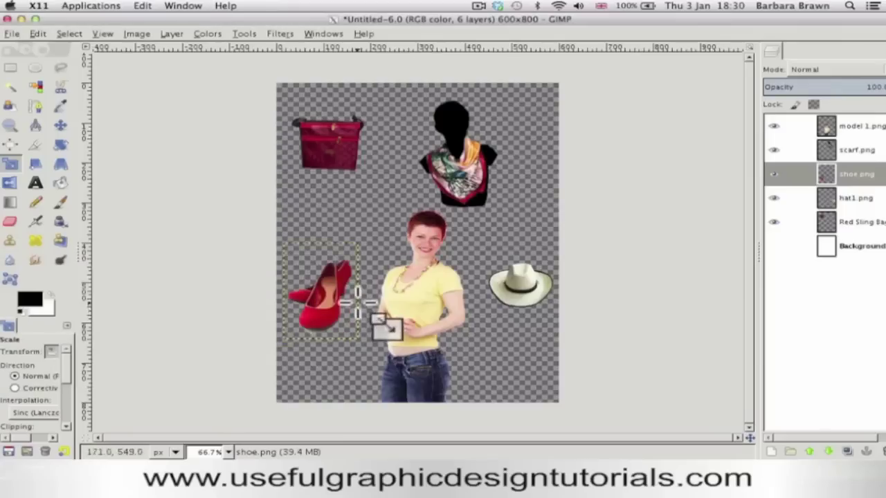
# Arrange the shoes at the model's lower left, the bag at the lower right, the hat above the shoes and the scarf above the bag.
pyautogui.click(60, 126)
pyautogui.moveTo(324, 320); pyautogui.dragTo(339, 388)
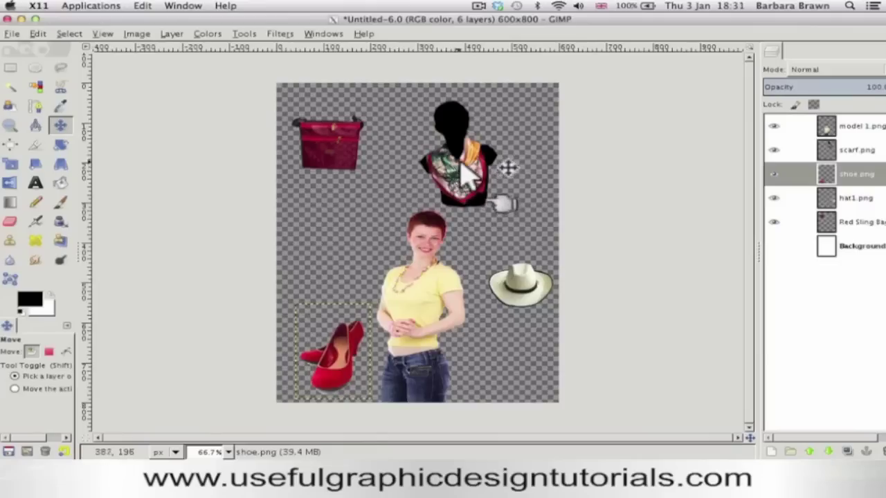
pyautogui.moveTo(335, 162); pyautogui.dragTo(510, 388)
pyautogui.moveTo(528, 297); pyautogui.dragTo(355, 261)
pyautogui.moveTo(466, 164); pyautogui.dragTo(507, 228)
pyautogui.moveTo(460, 306); pyautogui.dragTo(420, 267)
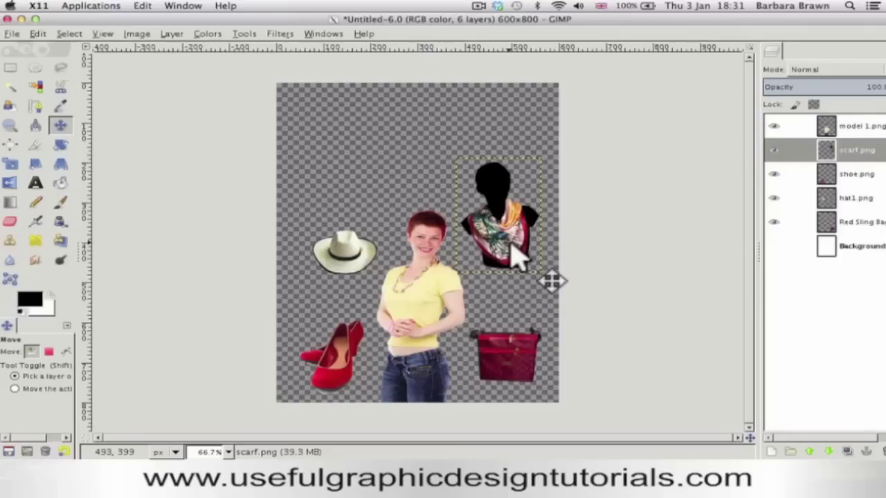
# Show the white Background layer and crop the empty area above the scarf off the image, leaving 598 × 644 pixels.
pyautogui.click(773, 247)
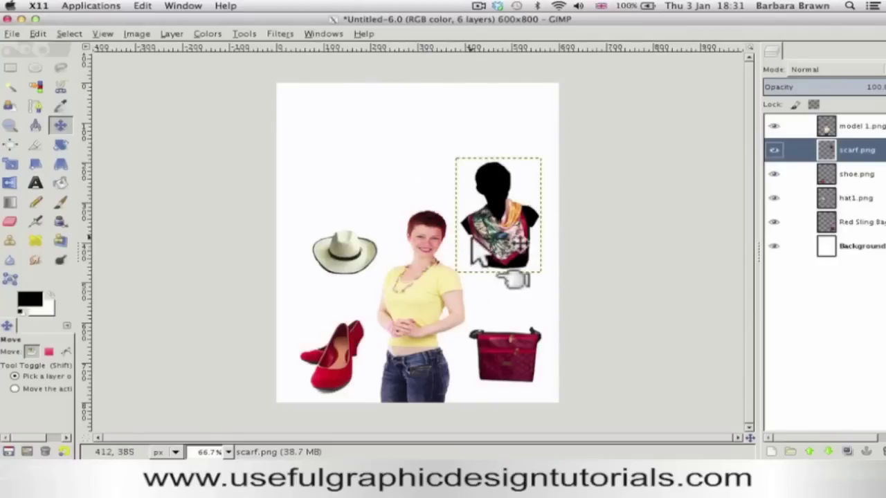
pyautogui.click(35, 145)
pyautogui.moveTo(275, 83); pyautogui.dragTo(574, 422)
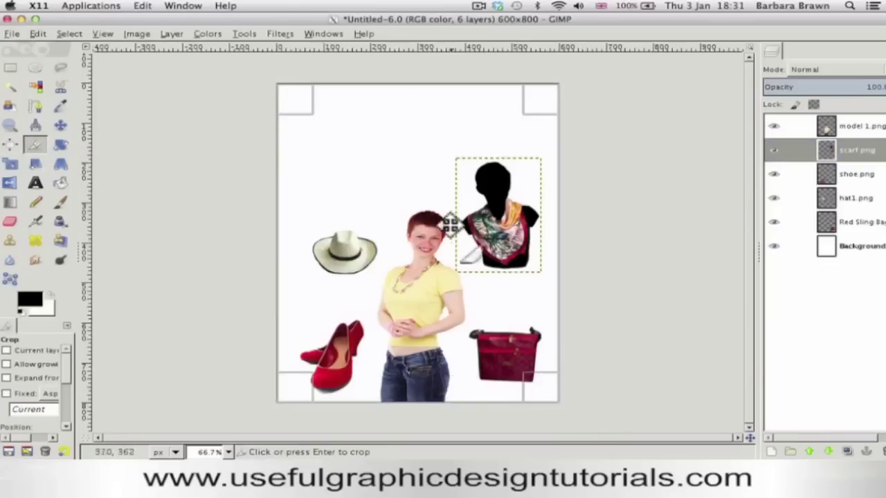
pyautogui.moveTo(404, 110); pyautogui.dragTo(406, 177)
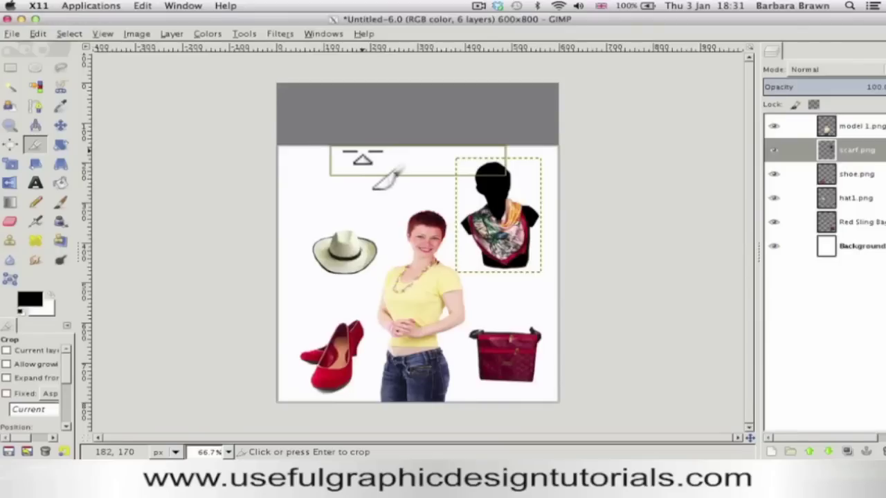
pyautogui.click(380, 179)
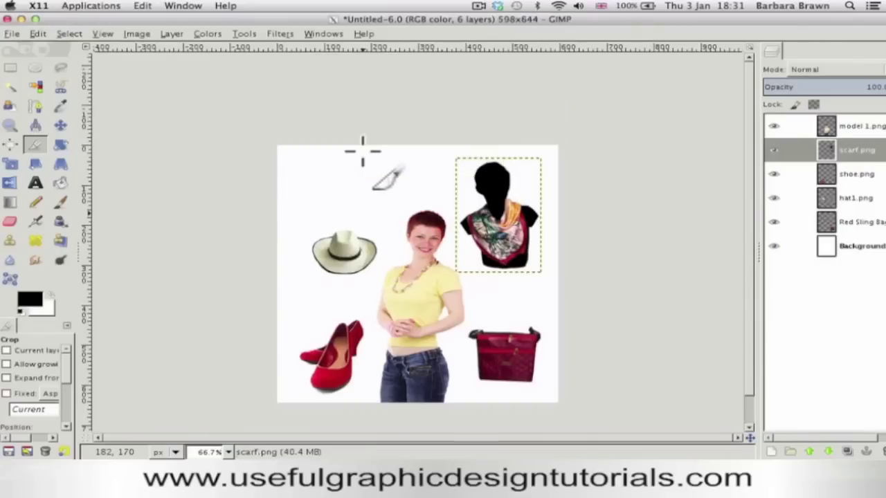
# Switch to the Move tool and turn off the display of layer boundaries.
pyautogui.click(61, 125)
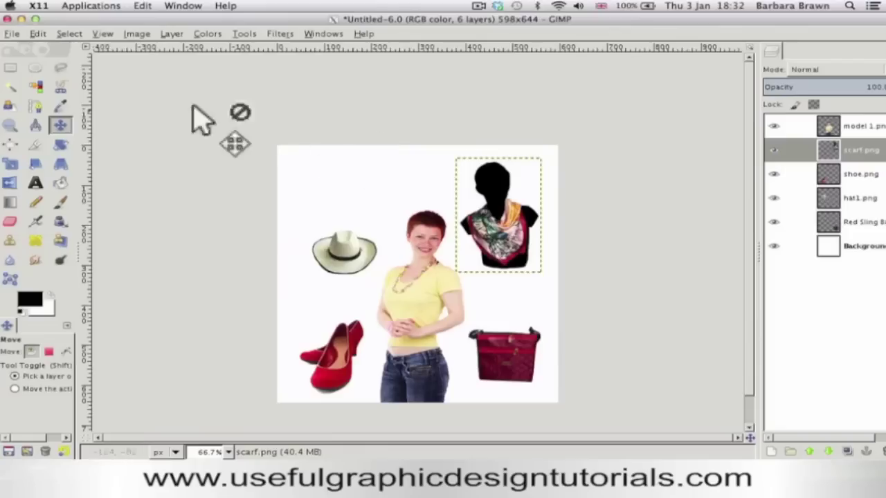
pyautogui.click(102, 36)
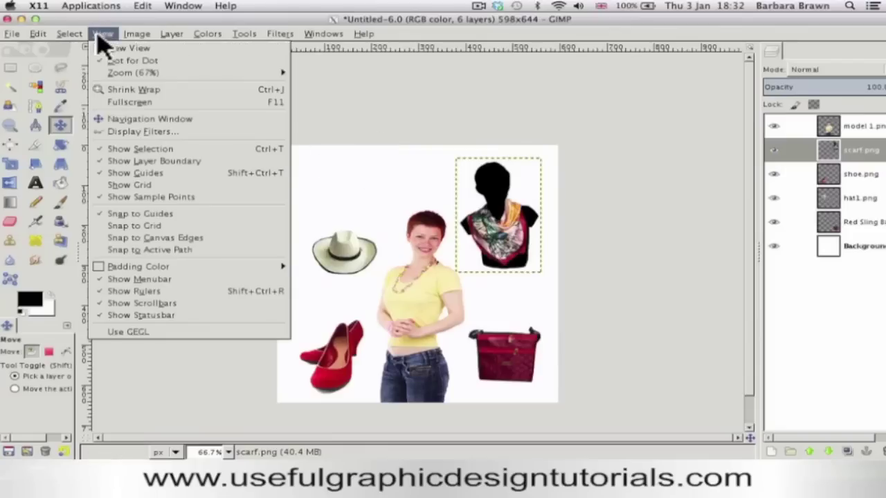
pyautogui.click(103, 161)
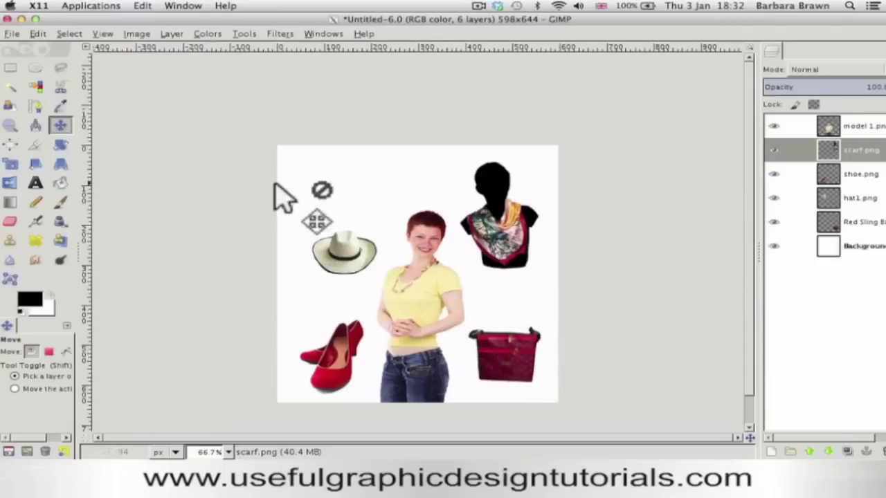
# Nudge the model slightly, place the hat on the model's head and raise the hat1.png layer to the top of the stack.
pyautogui.moveTo(421, 297); pyautogui.dragTo(425, 300)
pyautogui.moveTo(356, 260); pyautogui.dragTo(468, 232)
pyautogui.click(861, 222)
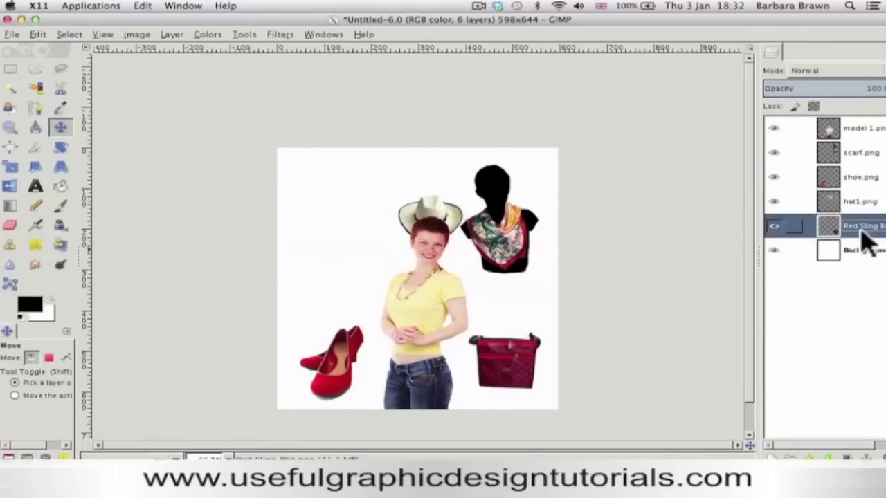
pyautogui.click(860, 201)
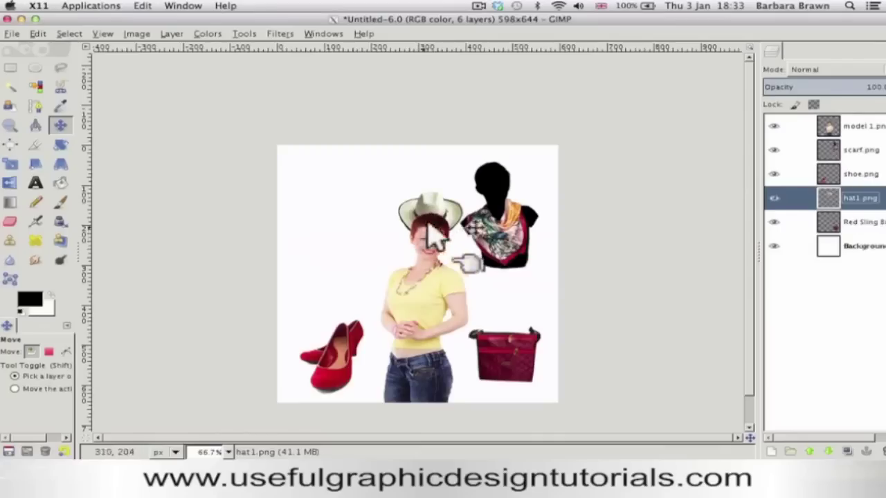
pyautogui.click(811, 451)
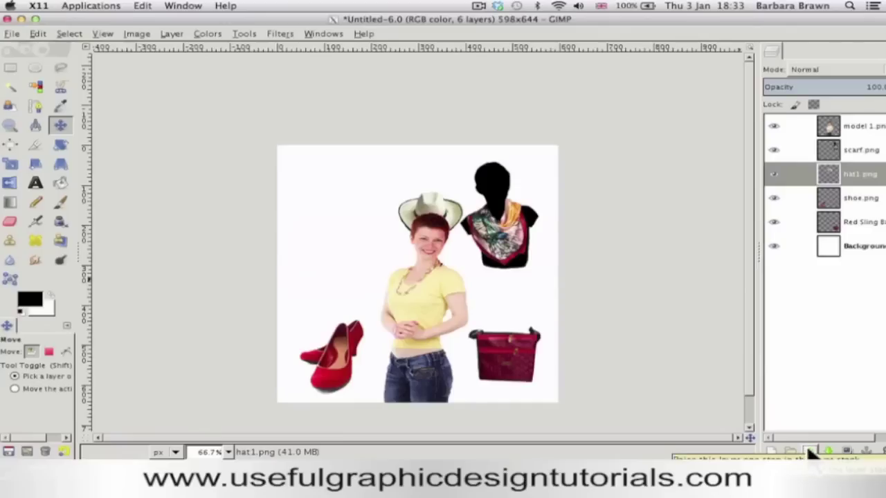
pyautogui.click(810, 450)
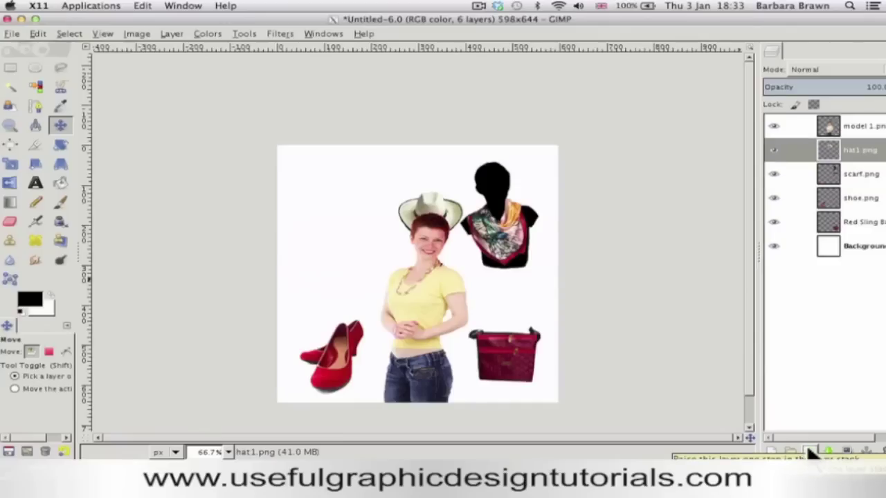
pyautogui.click(810, 451)
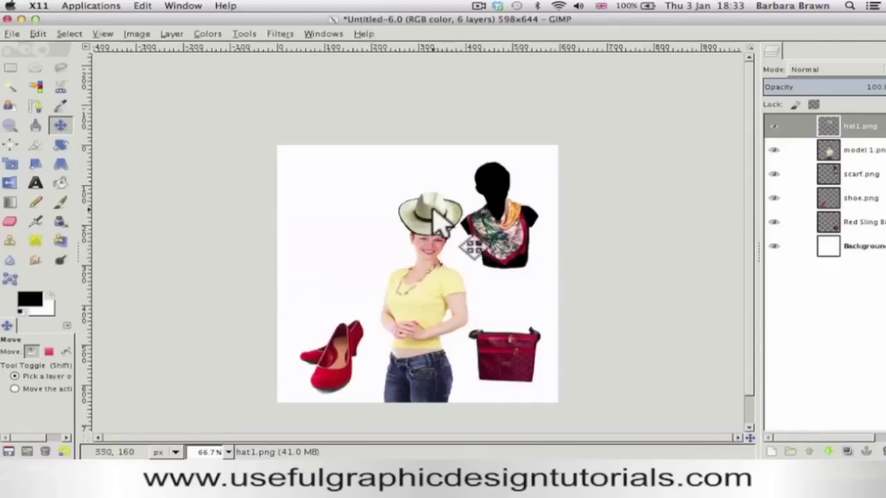
# Move the hat off the model's head to the empty area above the shoes and shift the scarf slightly down.
pyautogui.moveTo(429, 204); pyautogui.dragTo(362, 227)
pyautogui.moveTo(504, 226); pyautogui.dragTo(508, 243)
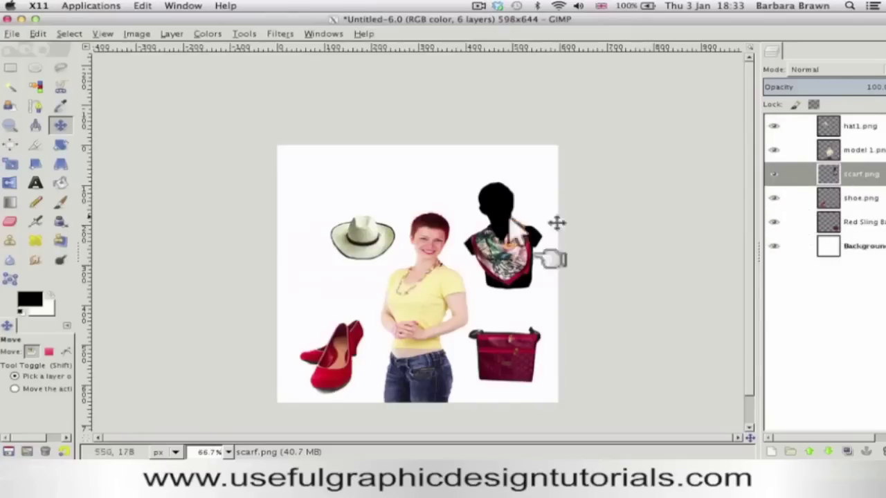
pyautogui.click(13, 34)
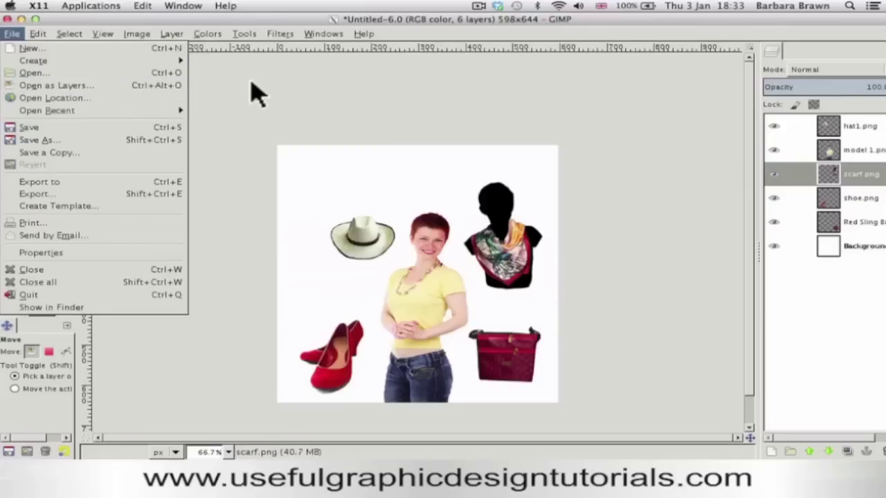
pyautogui.click(277, 130)
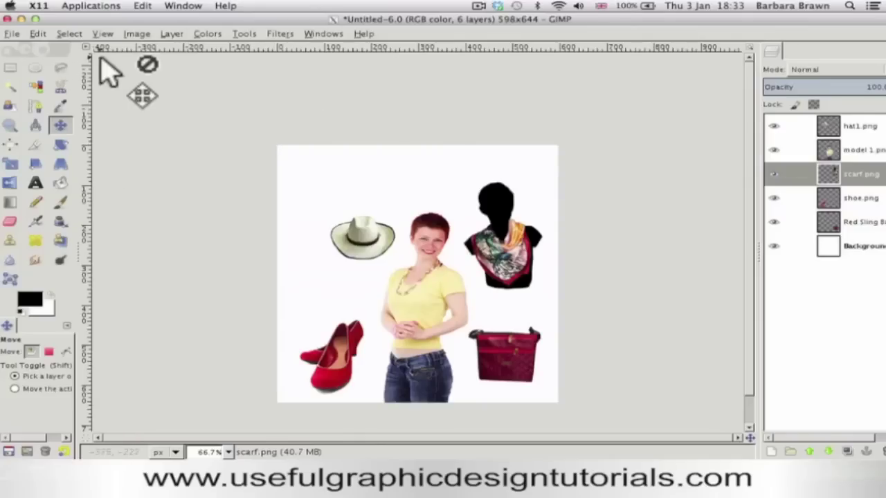
# Prepare to save the collage under the name model outfit.xcf in the Current project folder on the Desktop.
pyautogui.click(12, 35)
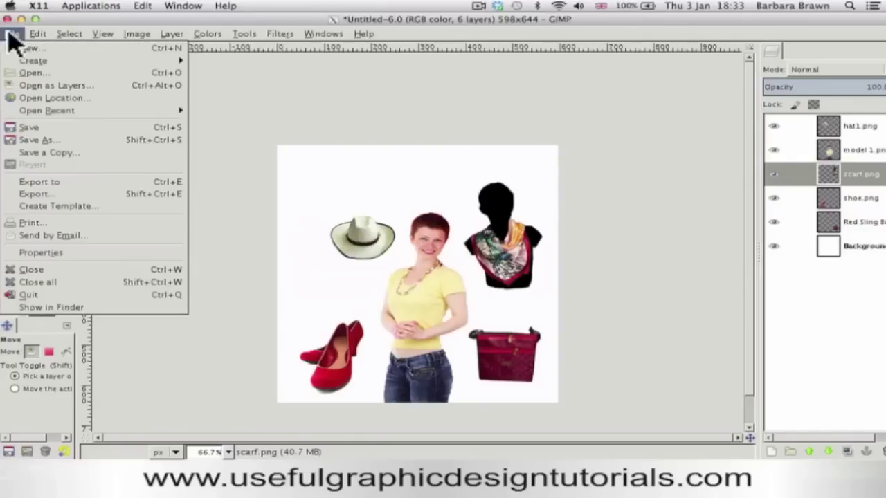
pyautogui.click(38, 141)
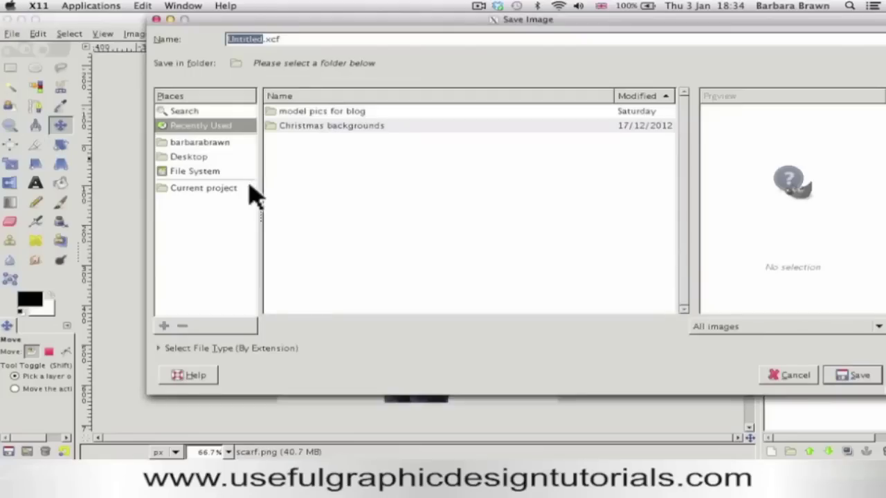
pyautogui.click(188, 158)
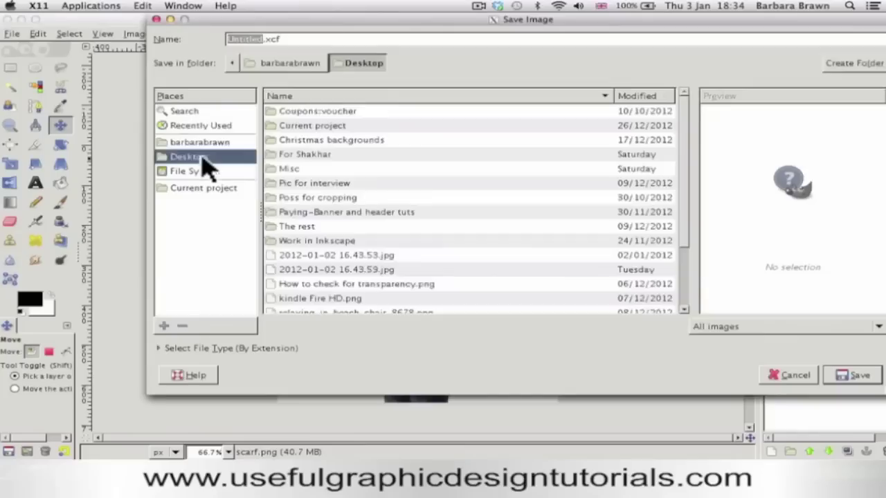
pyautogui.doubleClick(312, 127)
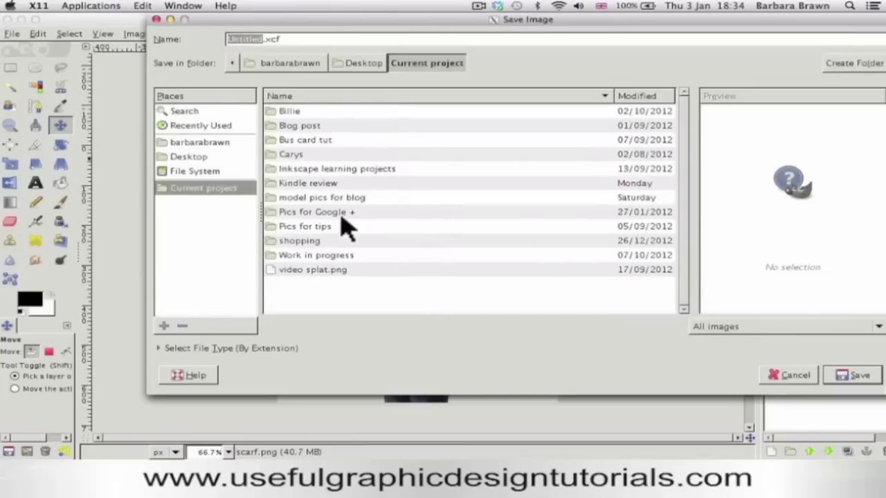
pyautogui.click(314, 198)
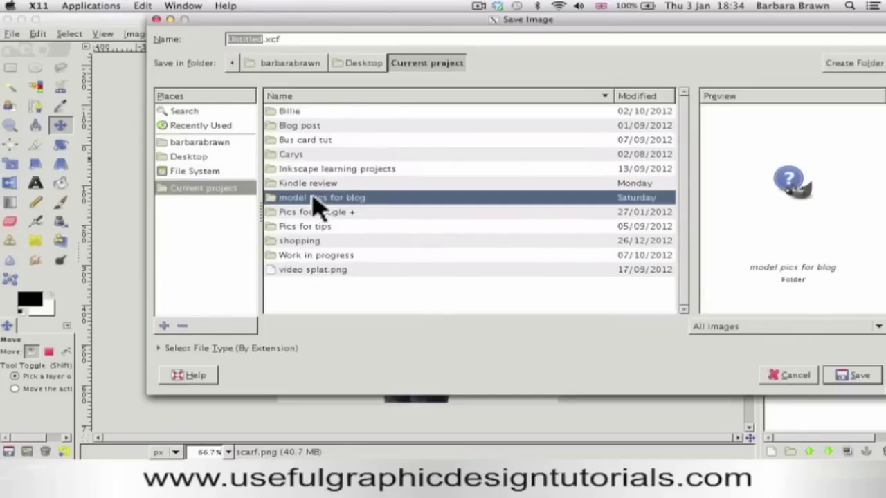
pyautogui.click(254, 38)
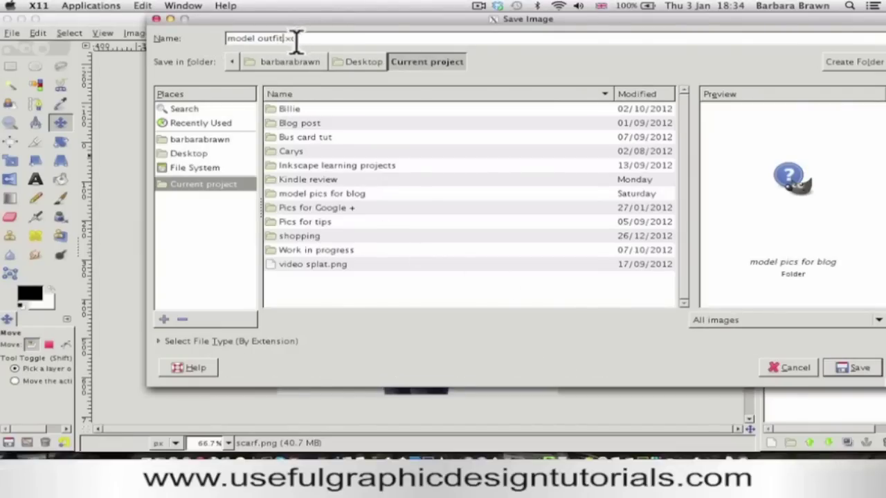
# Review the available save file types, keep the type determined by extension and save the collage as an XCF file.
pyautogui.click(879, 325)
pyautogui.click(879, 320)
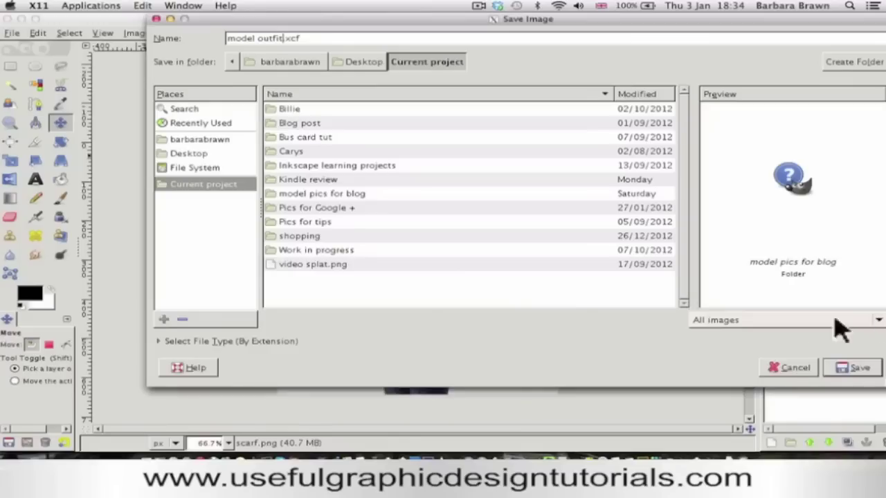
pyautogui.click(879, 325)
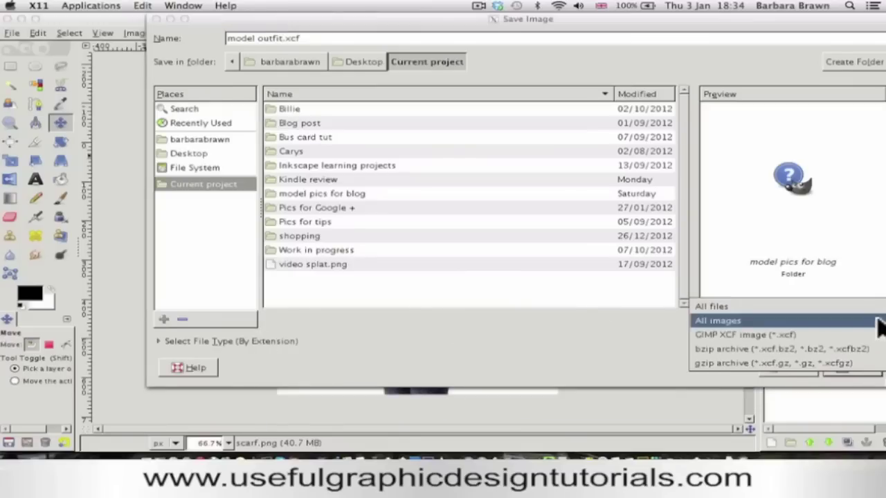
pyautogui.click(877, 320)
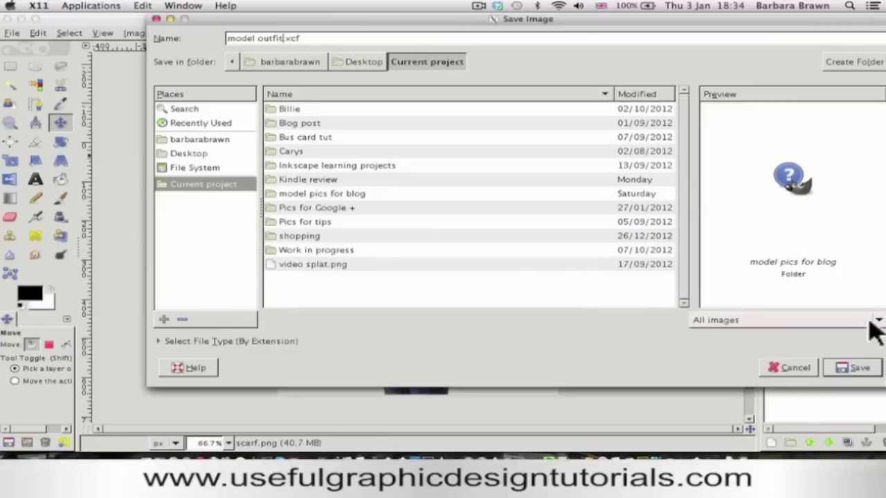
pyautogui.click(255, 342)
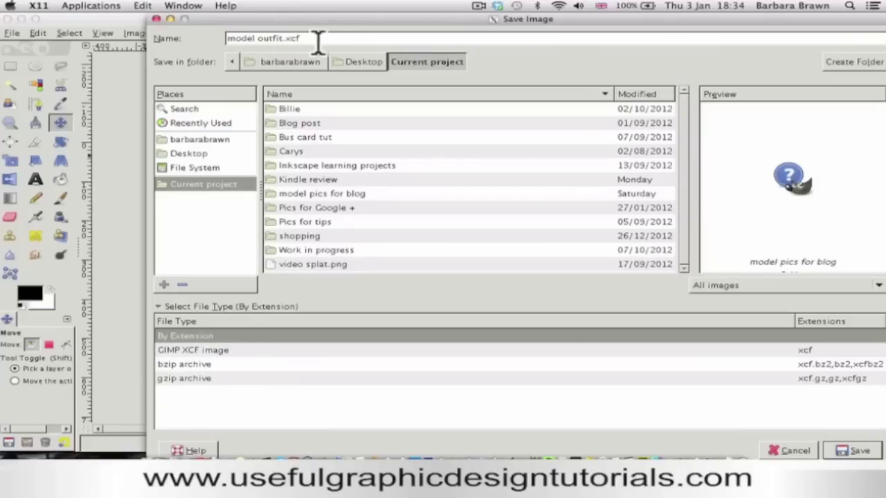
pyautogui.click(163, 308)
pyautogui.click(858, 450)
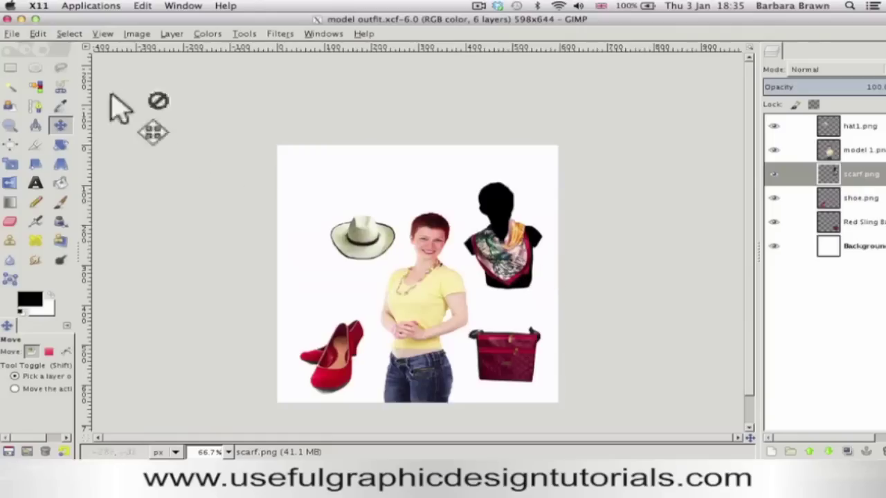
# Export the collage as model outfit.png to the Current project folder in PNG format, keeping the offered PNG options with compression level 9.
pyautogui.click(12, 33)
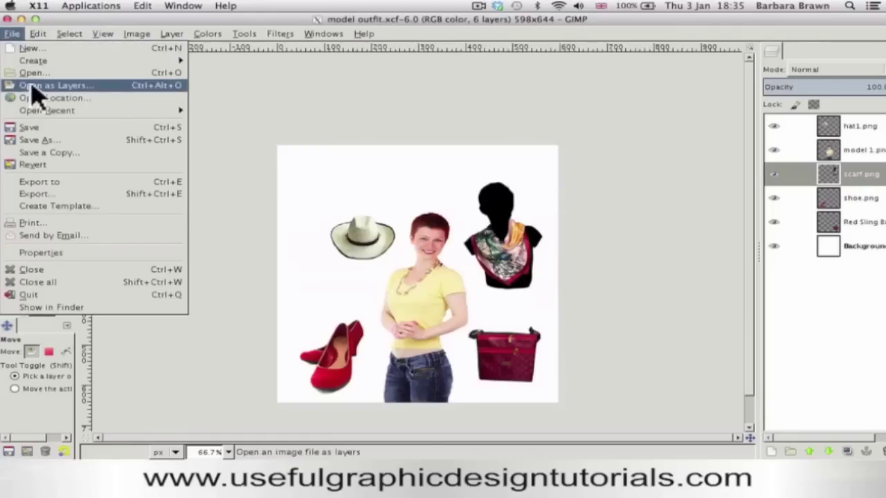
pyautogui.click(259, 111)
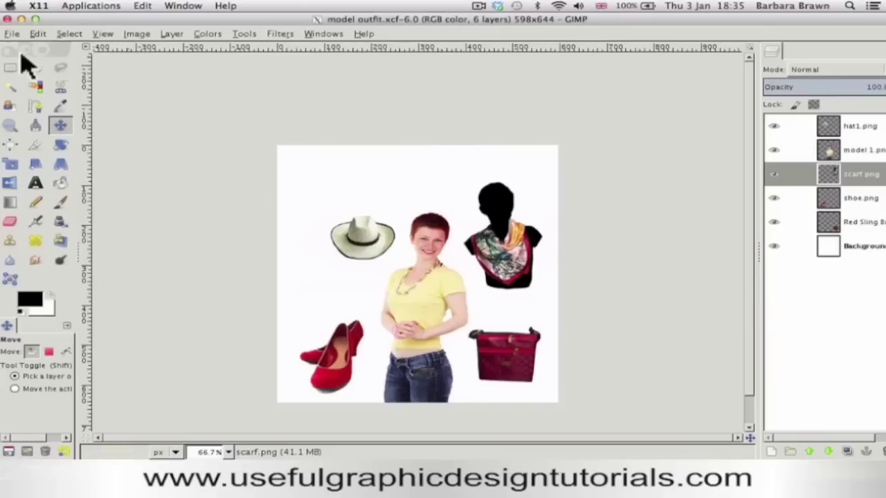
pyautogui.click(12, 35)
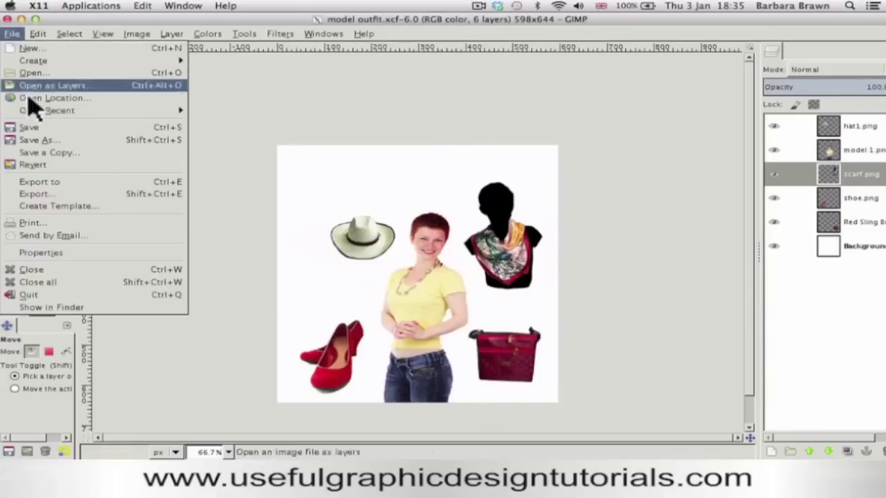
pyautogui.click(42, 197)
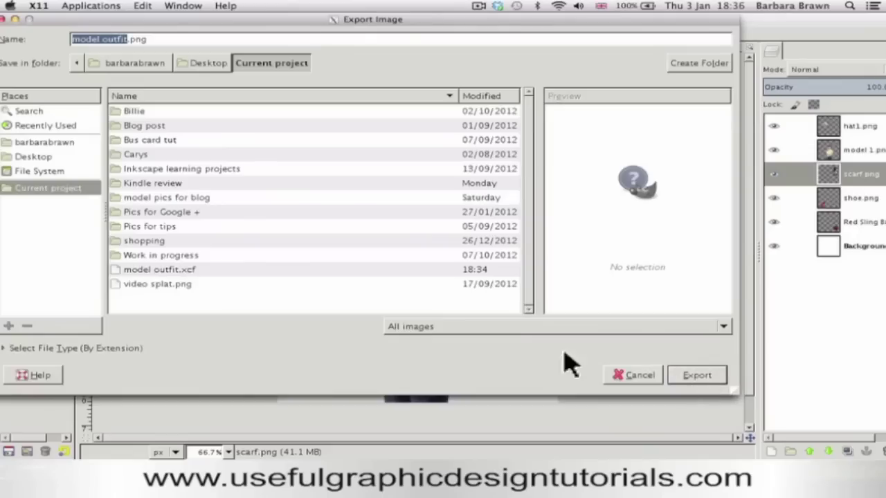
pyautogui.click(723, 328)
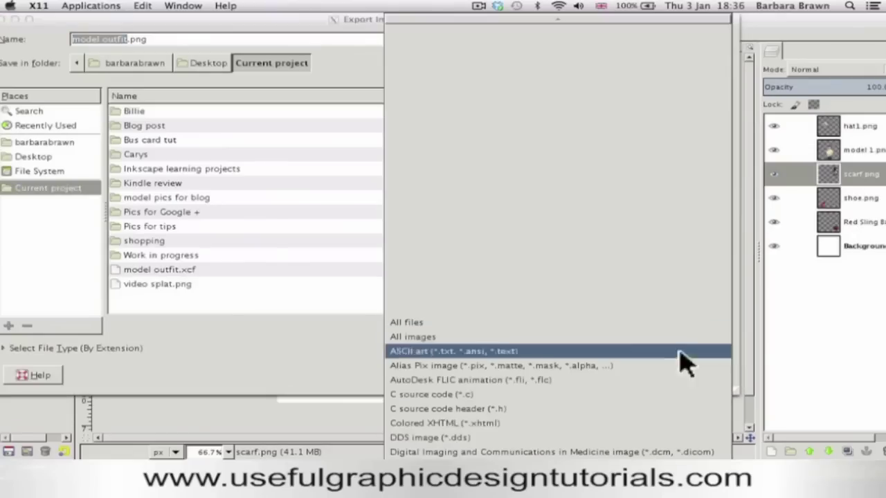
pyautogui.moveTo(599, 459)
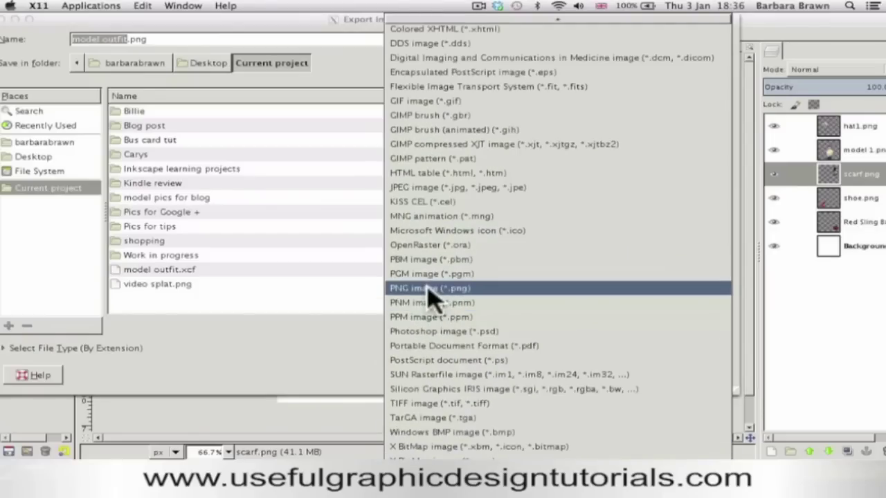
pyautogui.click(429, 288)
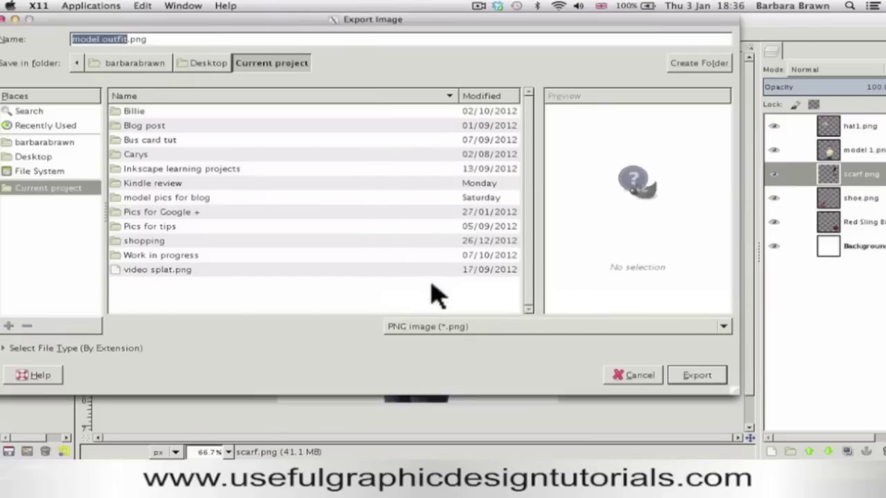
pyautogui.click(701, 375)
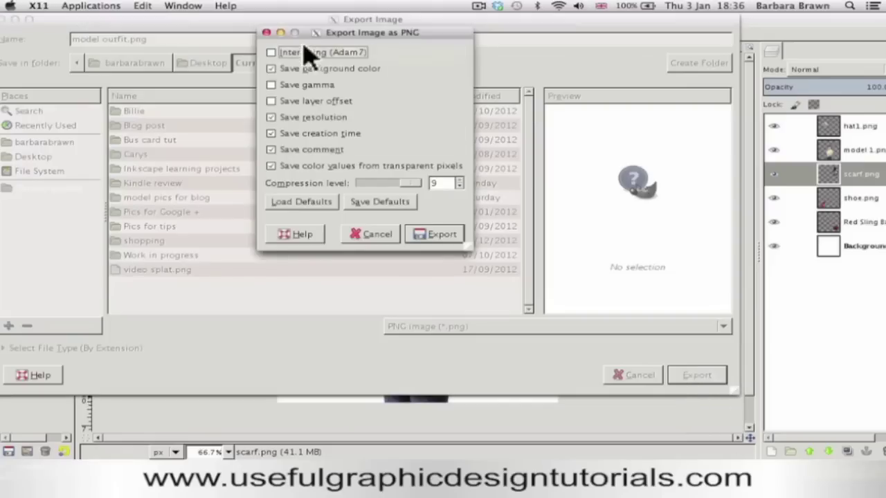
pyautogui.click(442, 235)
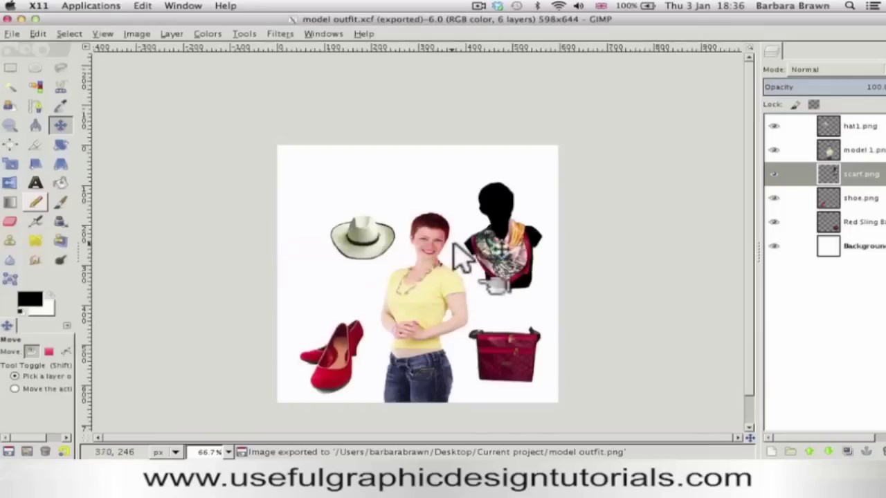